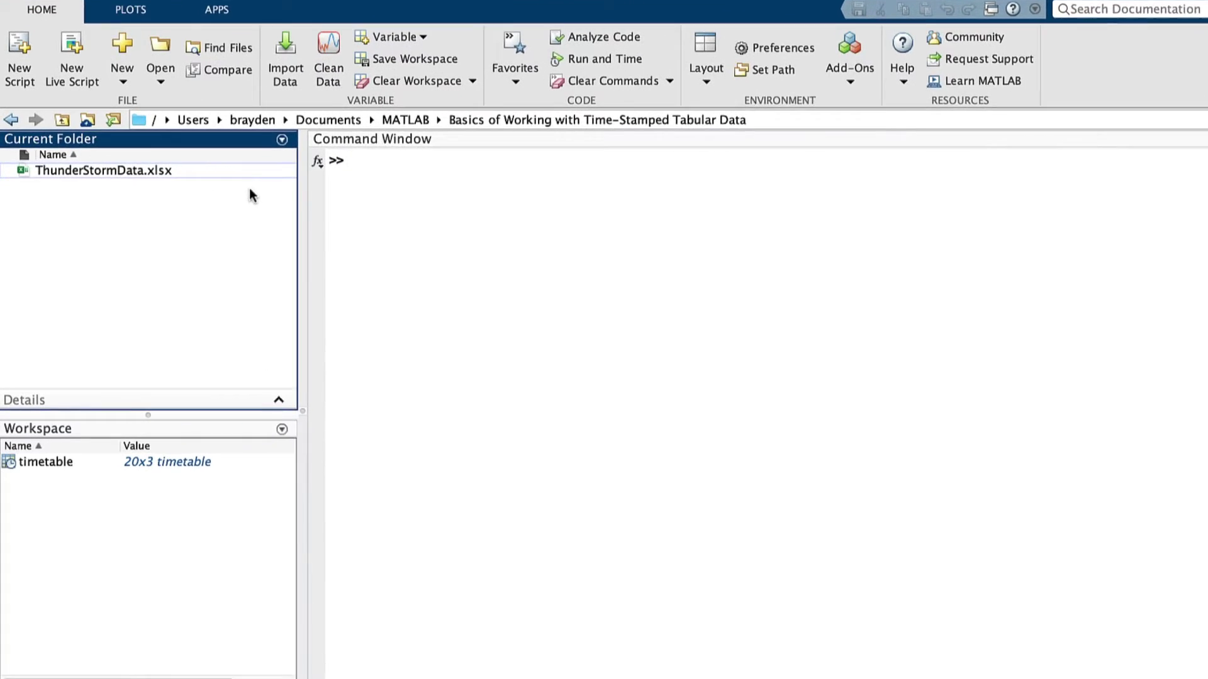
Step: Open ThunderStormData.xlsx in the Import tool, close it without importing, and view the timetable variable
double_click(231, 181)
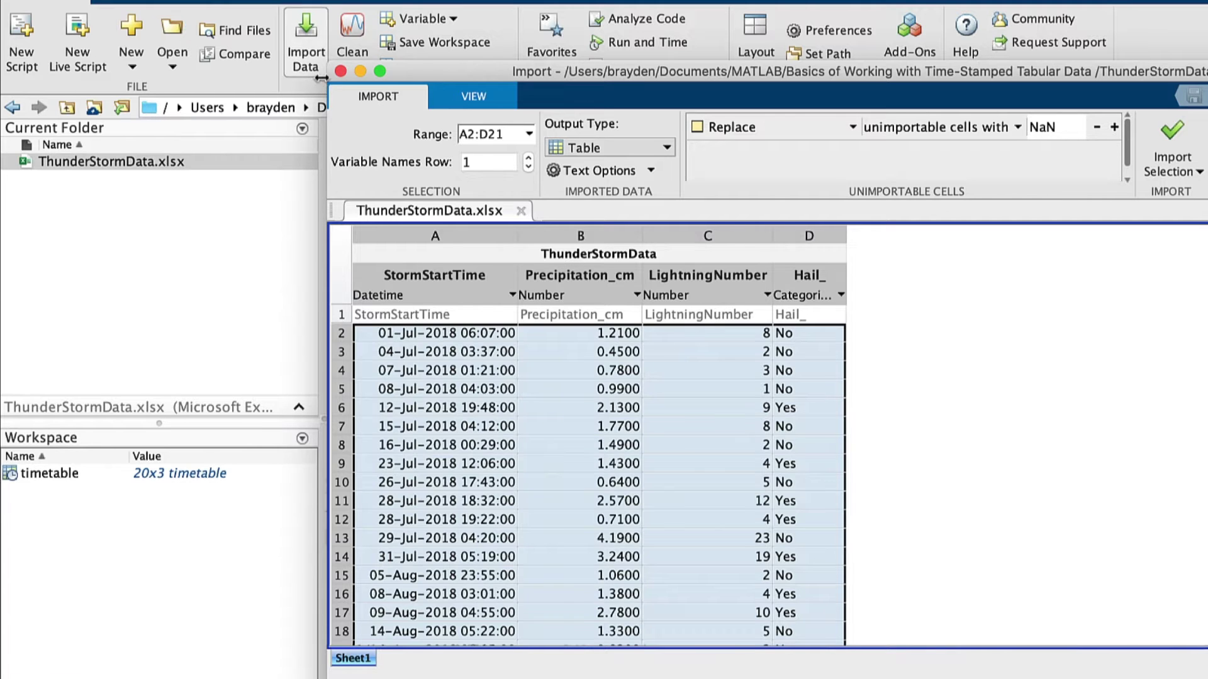
left_click(340, 70)
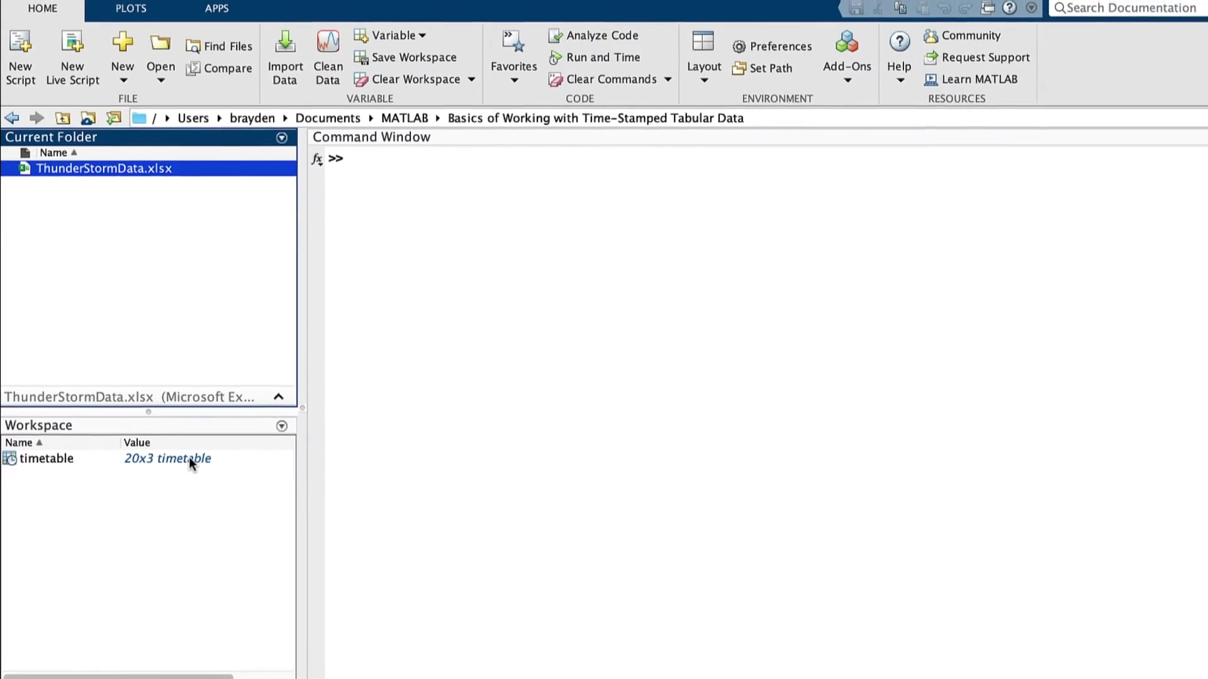
double_click(200, 473)
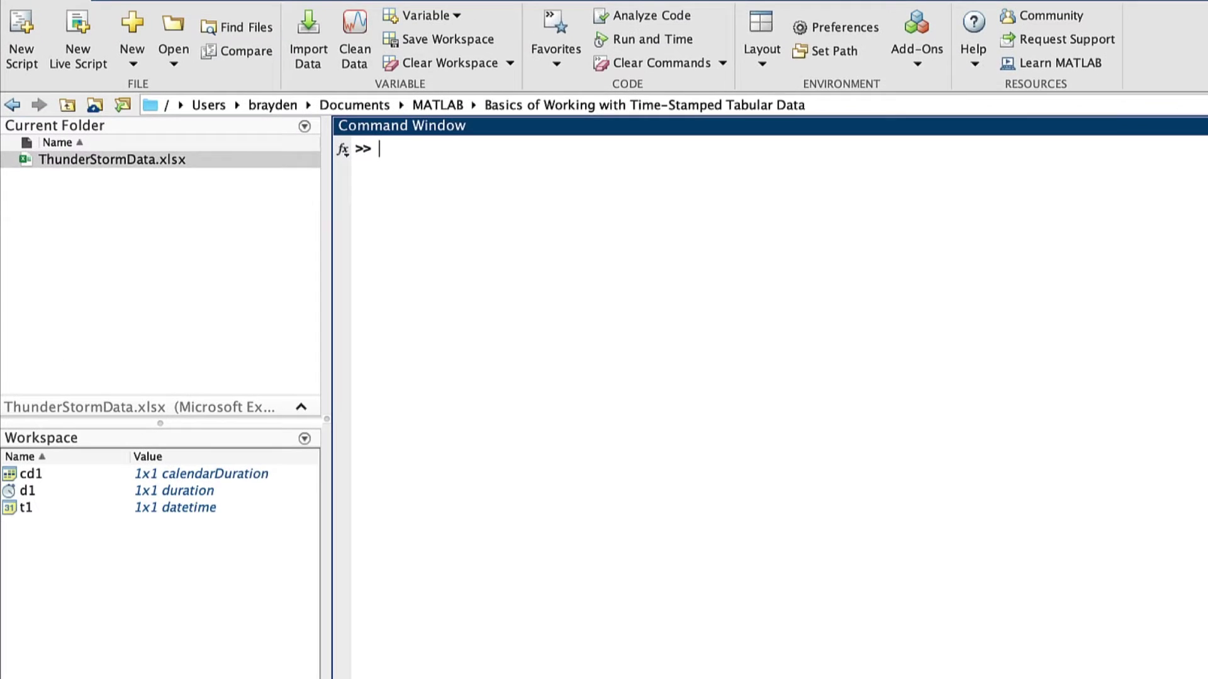
Step: Display t1, d1 and cd1: 01-Jul-2018 06:07:00, 08:25:43 and 3y 9mo 18d
type("t1")
key("Return")
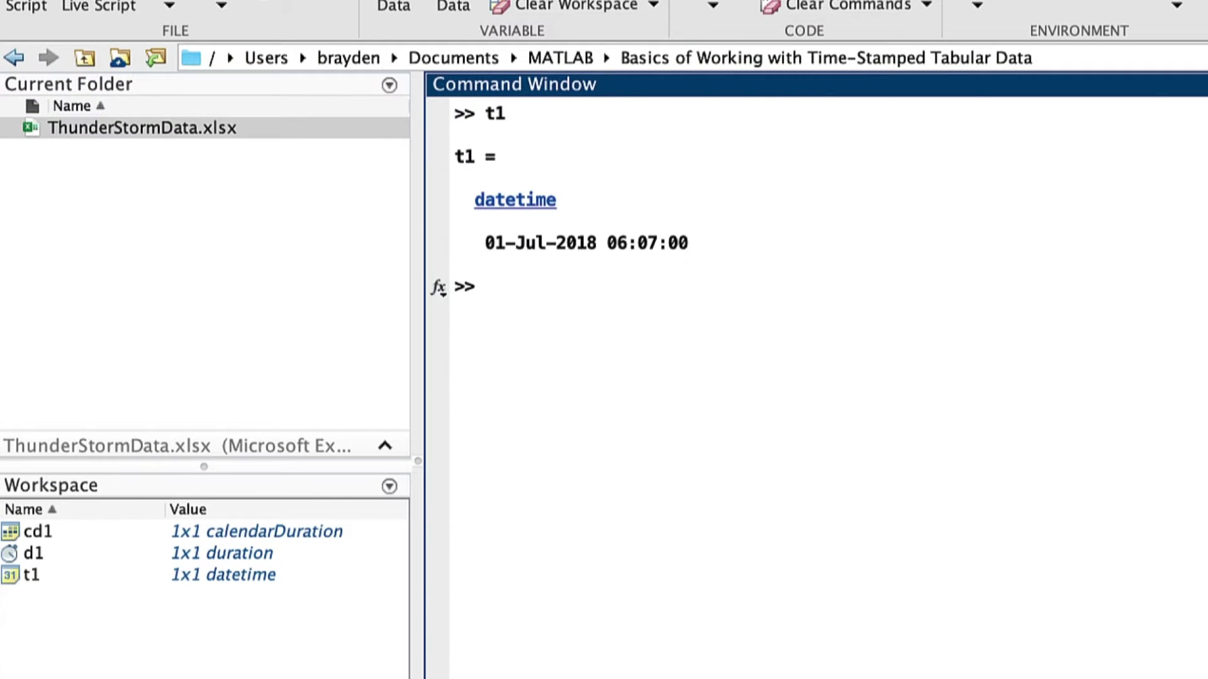
type("d1")
key("Return")
type("cd1")
key("Return")
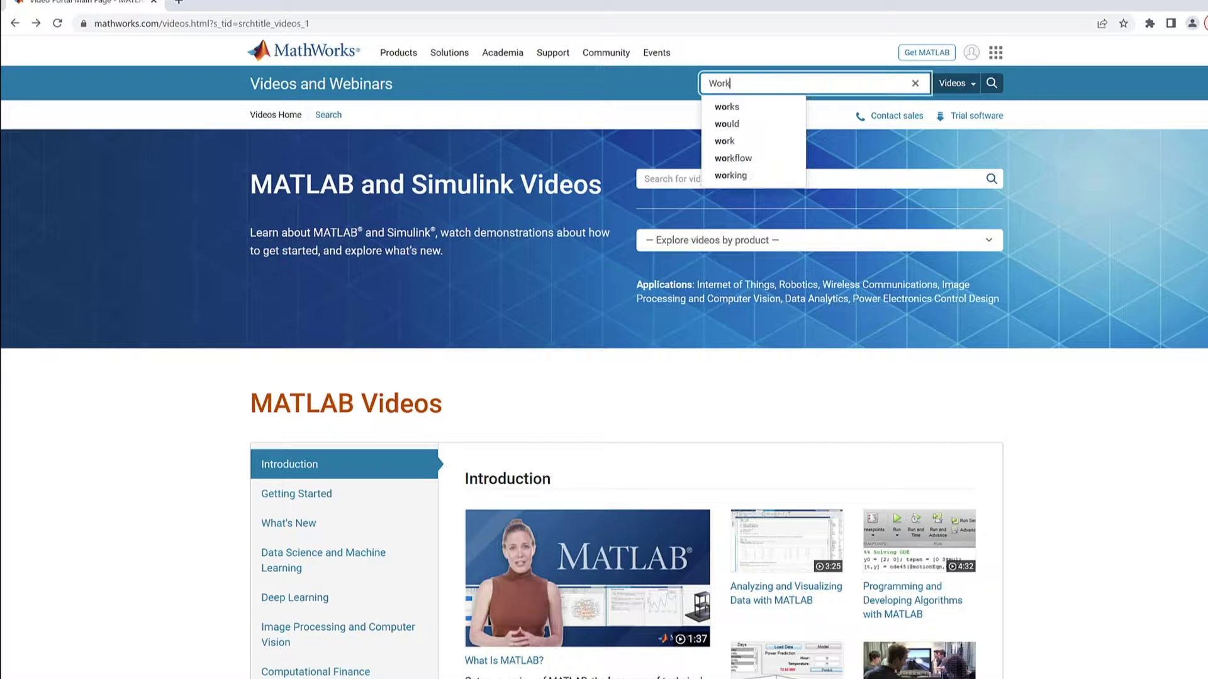
Step: Search MathWorks Videos for 'Working with Dates and Times in MATLAB' and open the first result
type("ing with Dates and Times in MATLAB")
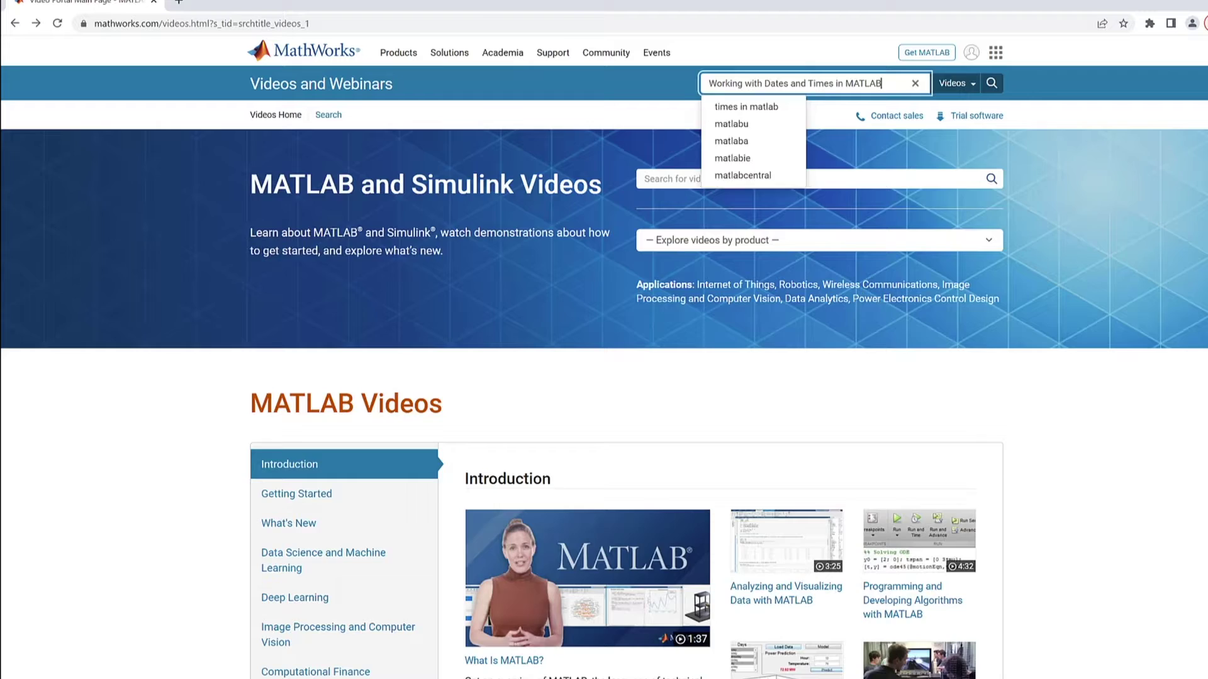
key("Return")
left_click(654, 219)
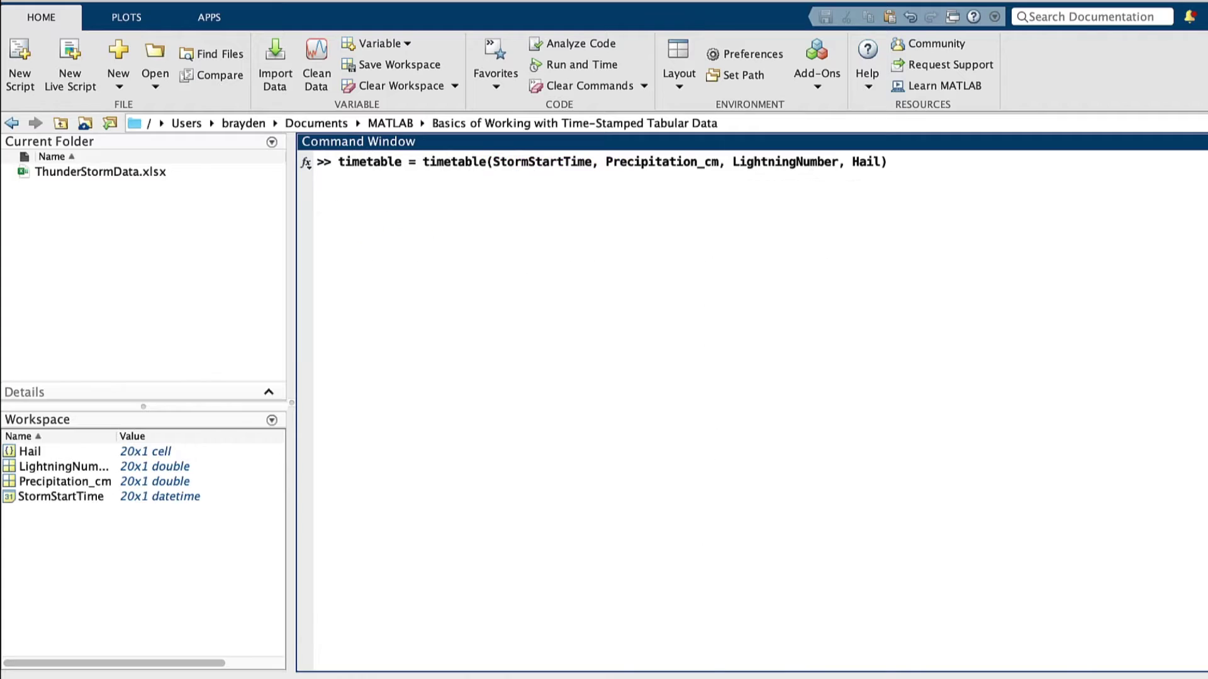
Step: Build the 20x3 storm timetable keyed by StormStartTime and view its contents
key("Return")
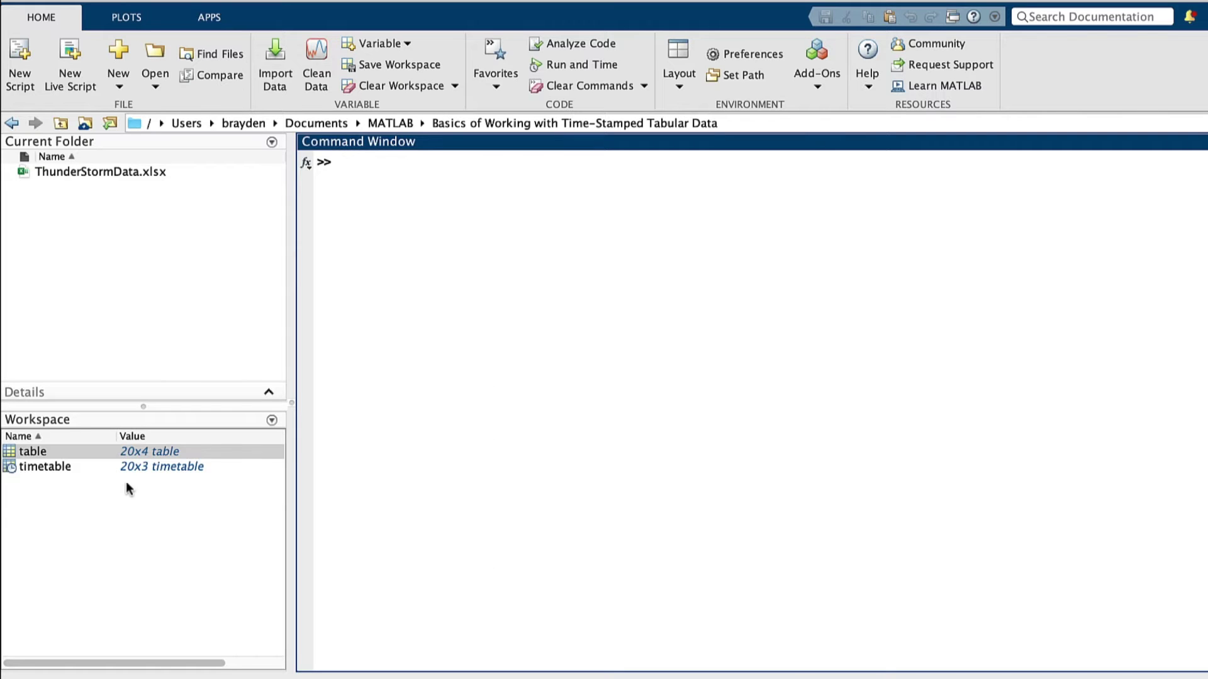
double_click(117, 468)
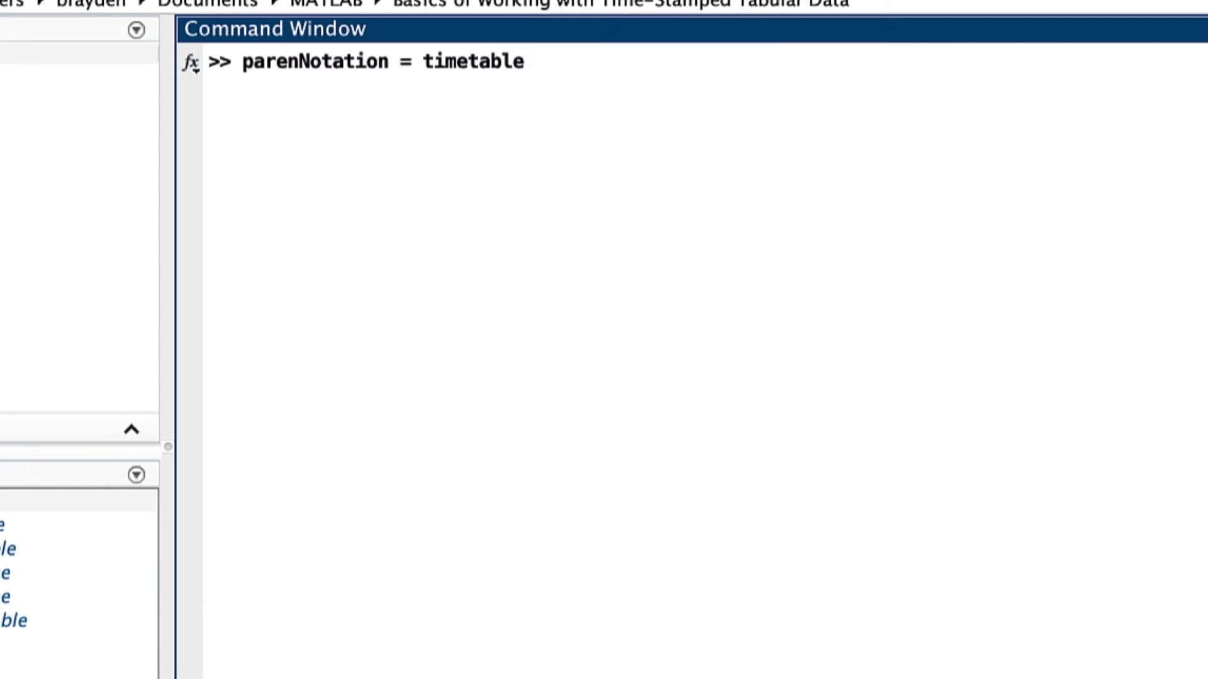
Step: Extract Hail at t1, the Precipitation_cm column, and LightningNumber values via paren, dot and curly indexing
type("(t1, \"Hail\")")
key("Return")
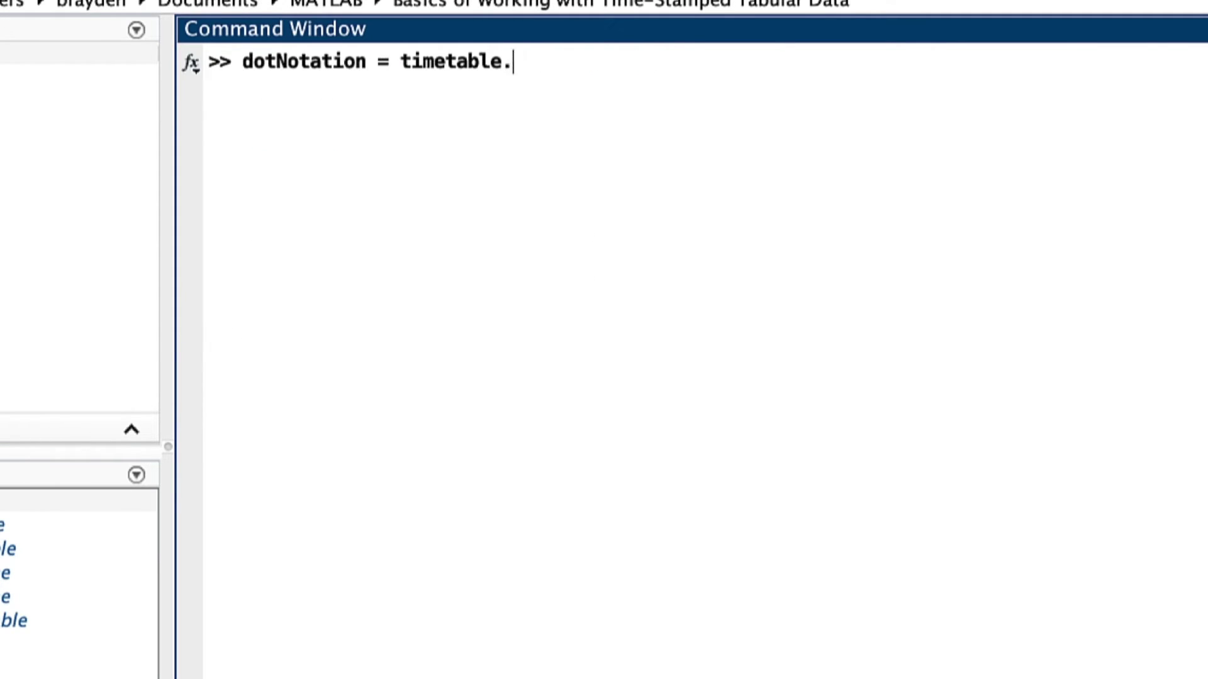
type("Precipitation_cm")
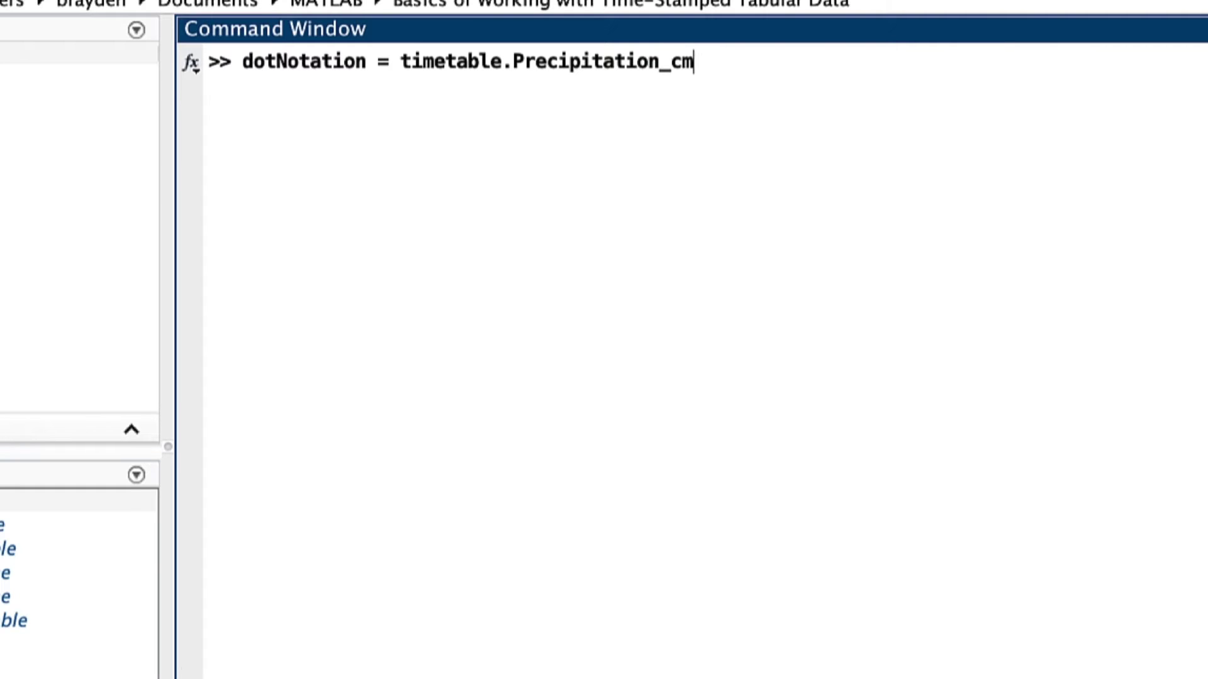
key("Return")
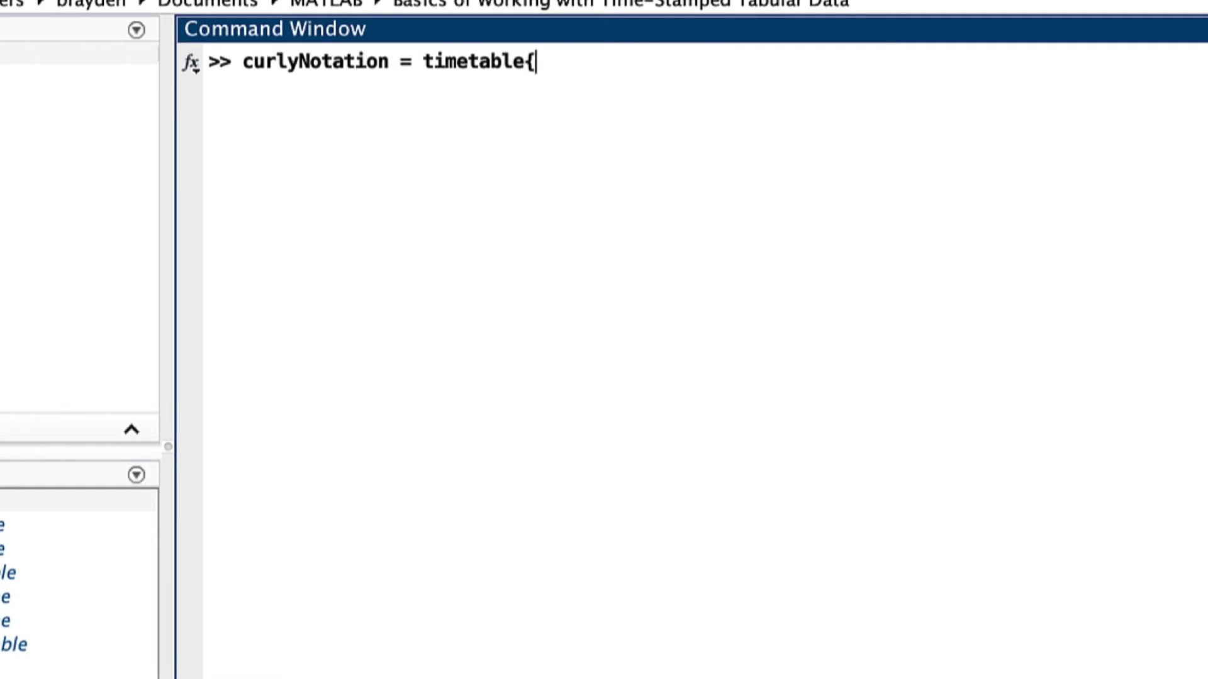
type("timetable.StormStartTime, \"LightningNumber\"}")
key("Return")
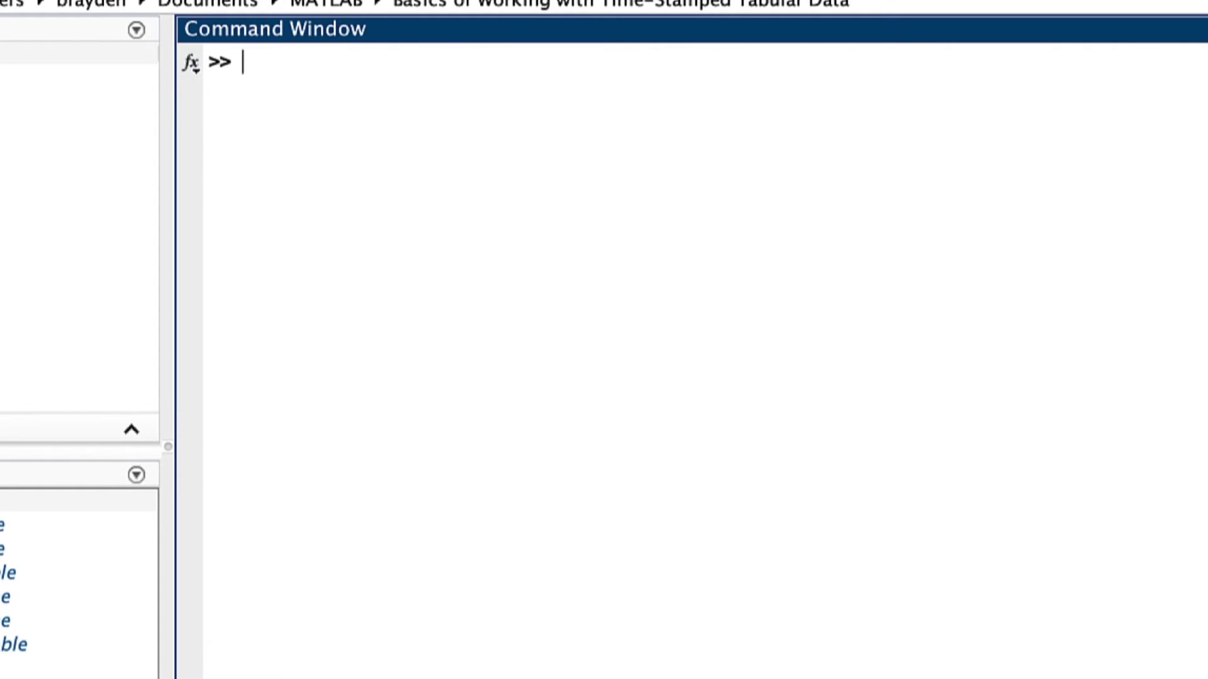
Step: Display t1 and t2, then extract the 11 storm rows within timerange(t1, t2)
type("t1")
key("Return")
type("t2")
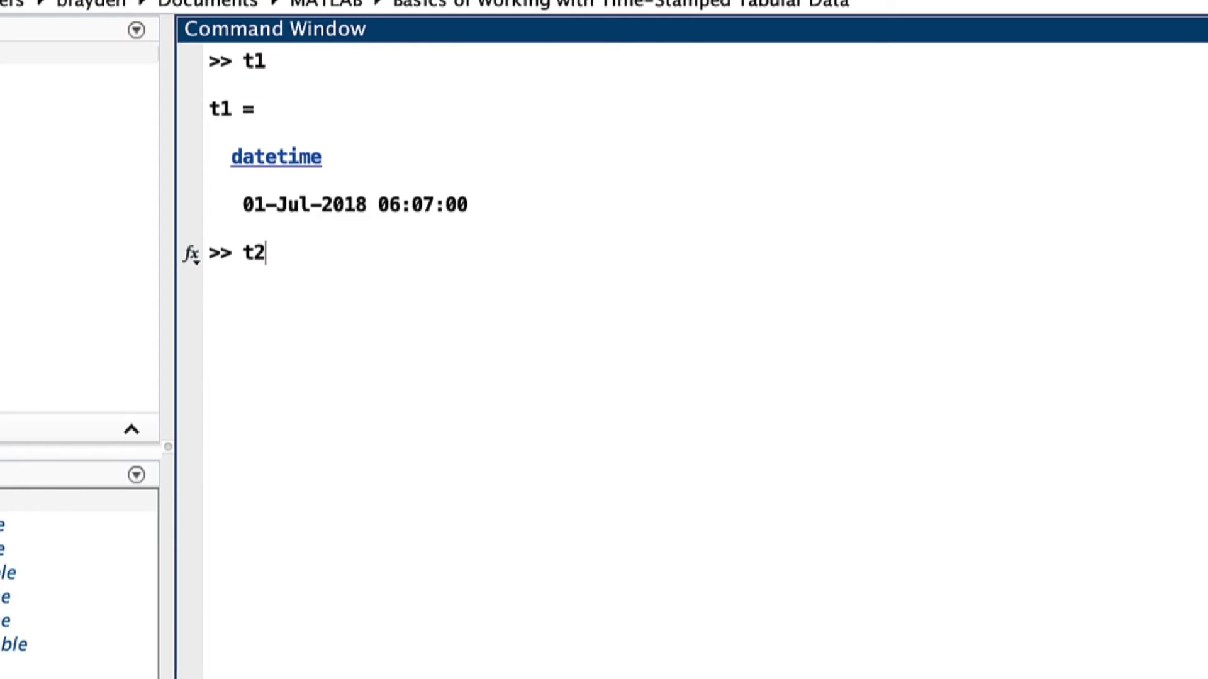
key("Return")
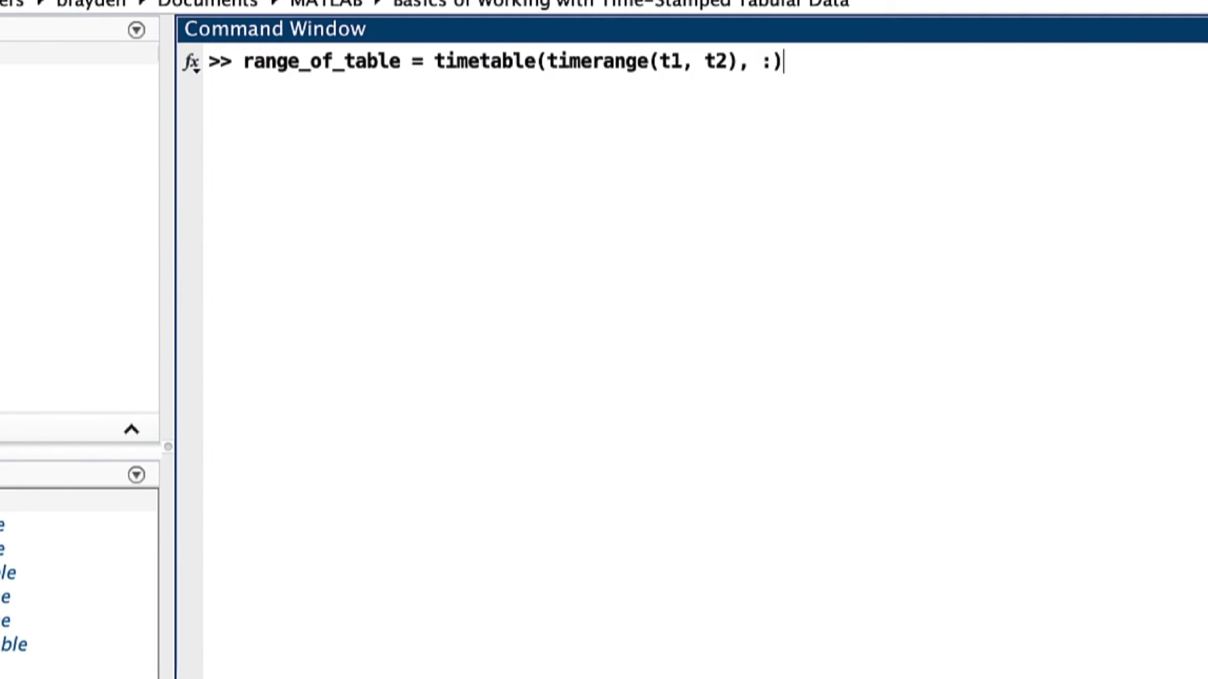
key("Return")
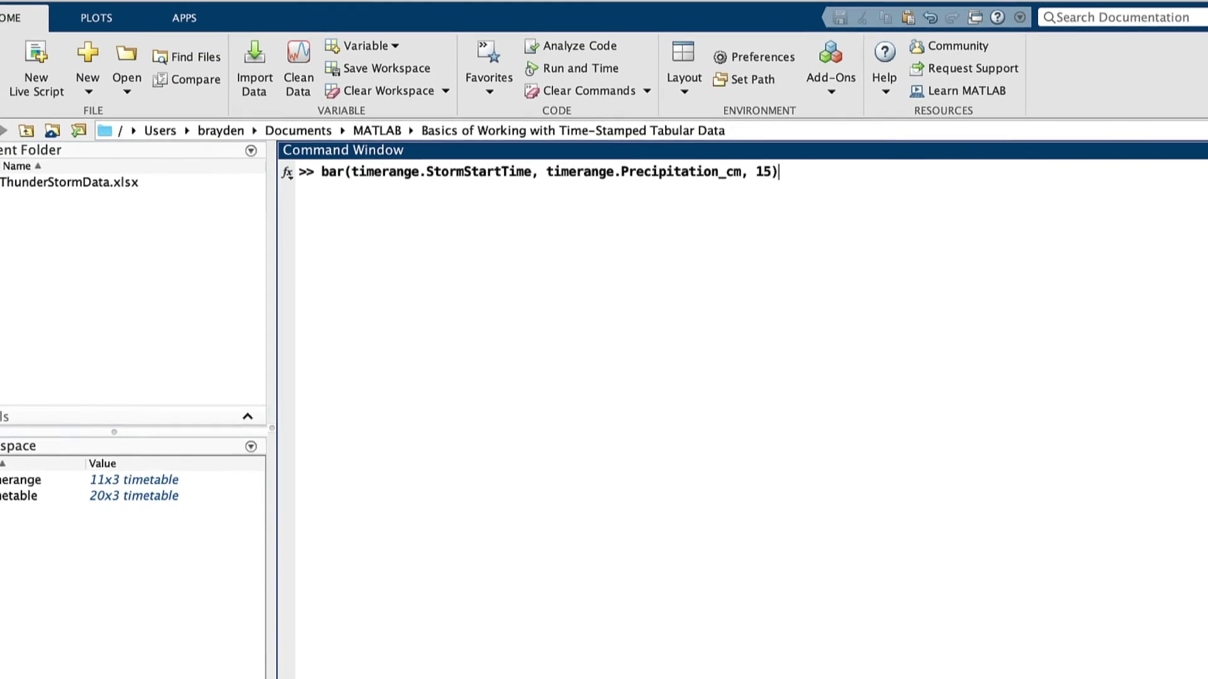
Step: Draw a bar chart of Precipitation_cm against StormStartTime with bar width 15
key("Return")
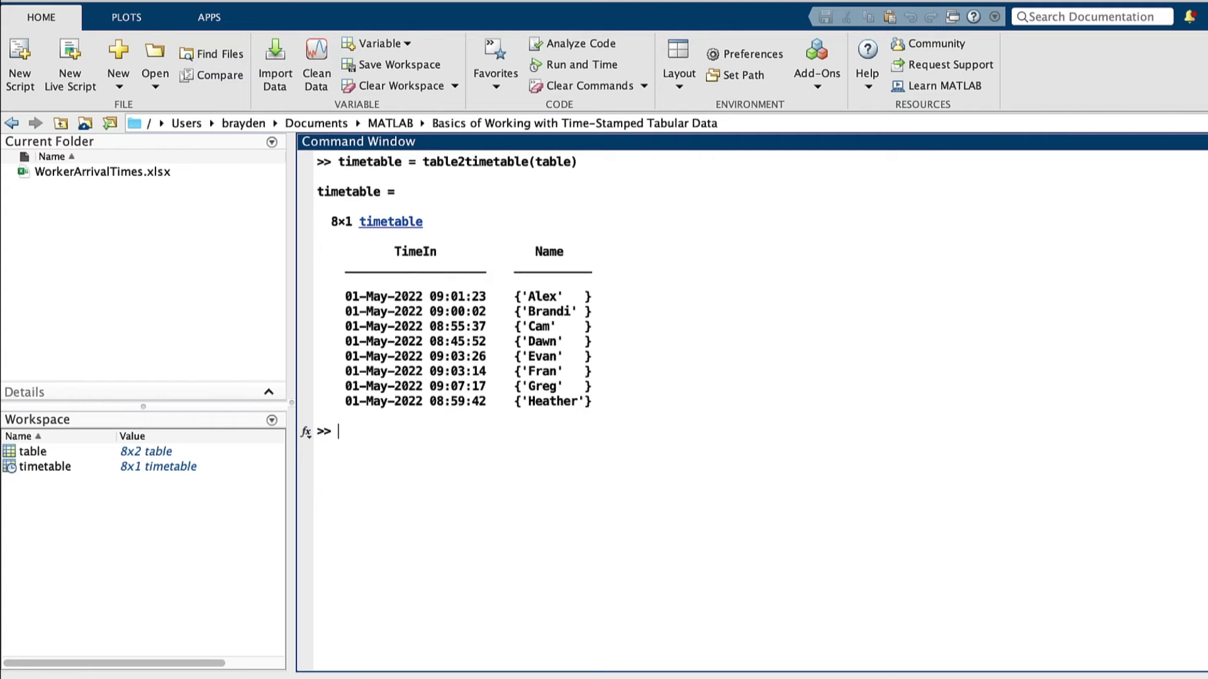
Step: Create sorted_timetable = sortrows(timetable), ordering the 8 arrivals from 08:45:52 to 09:07:17
type("sorted_timetable =")
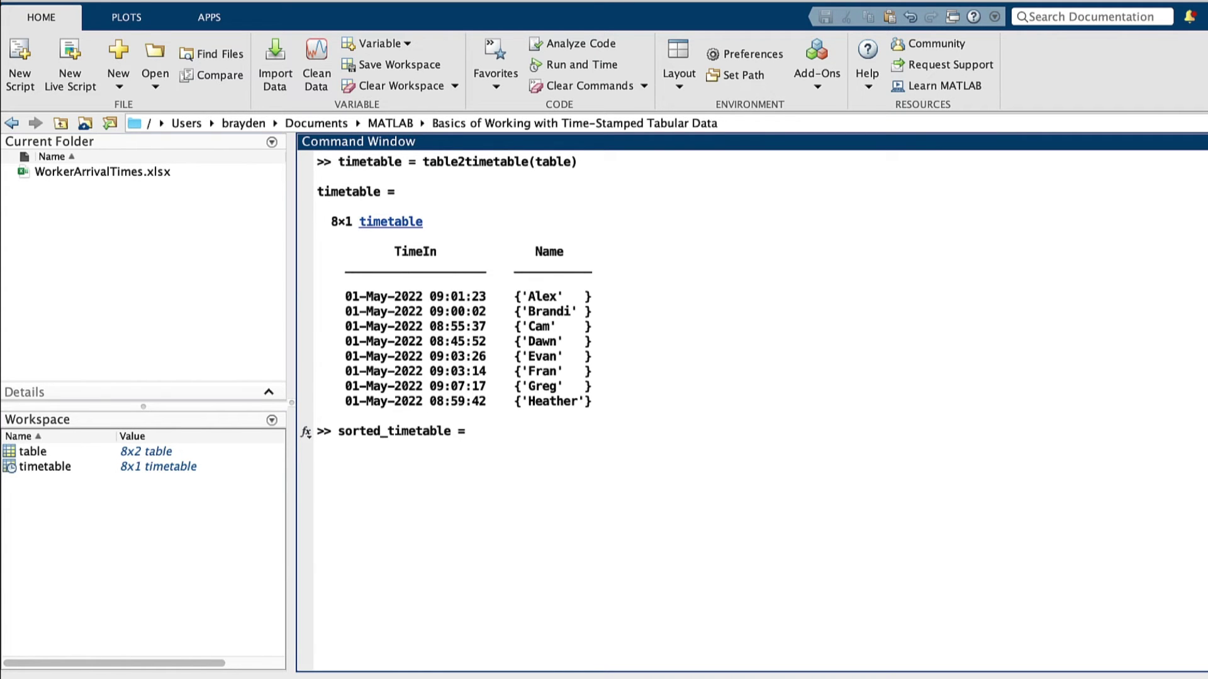
type(" sortrows(tim")
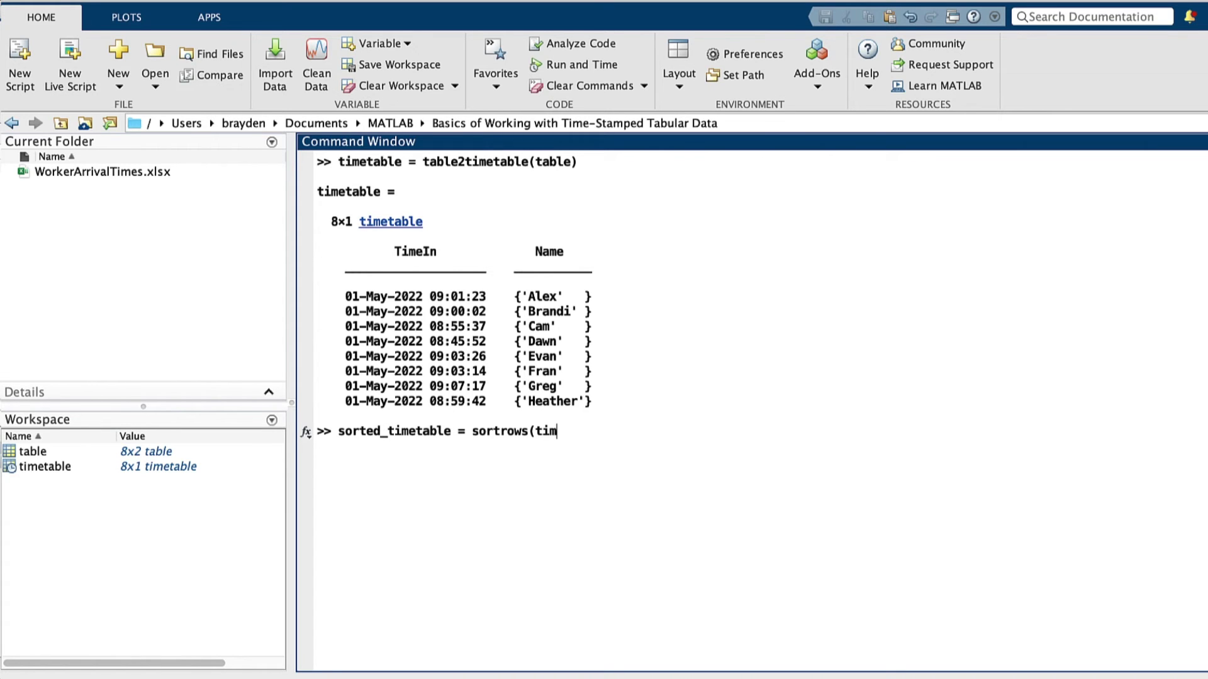
type("etable)")
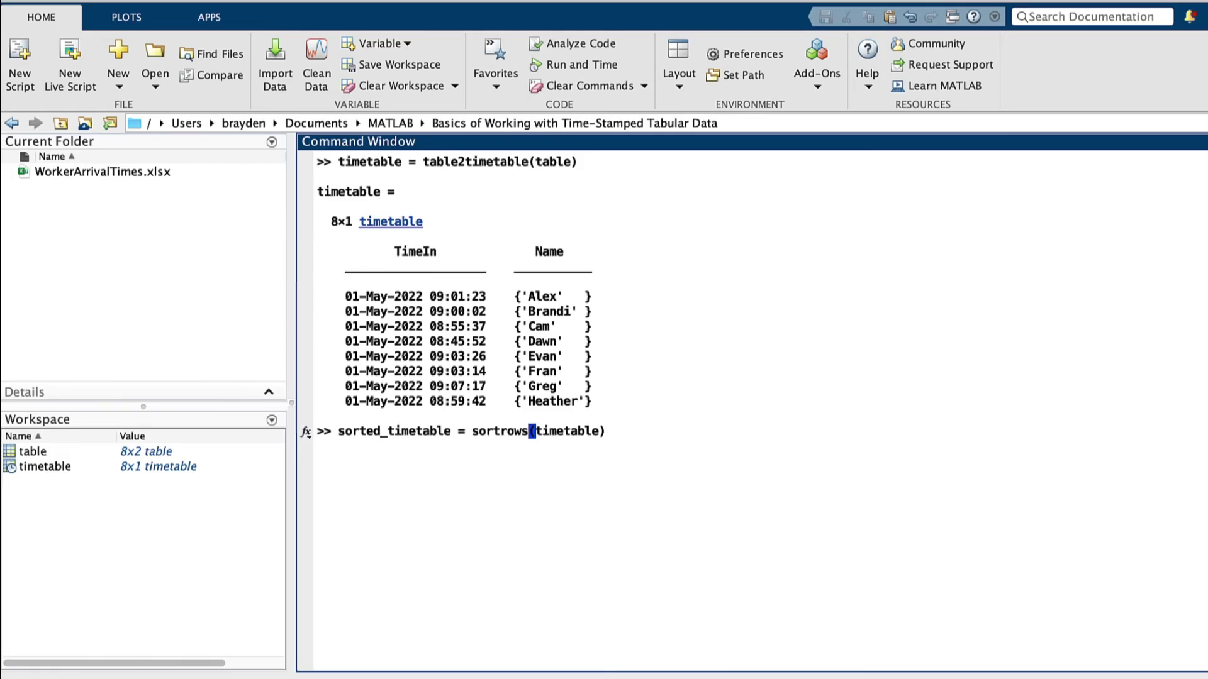
key("Return")
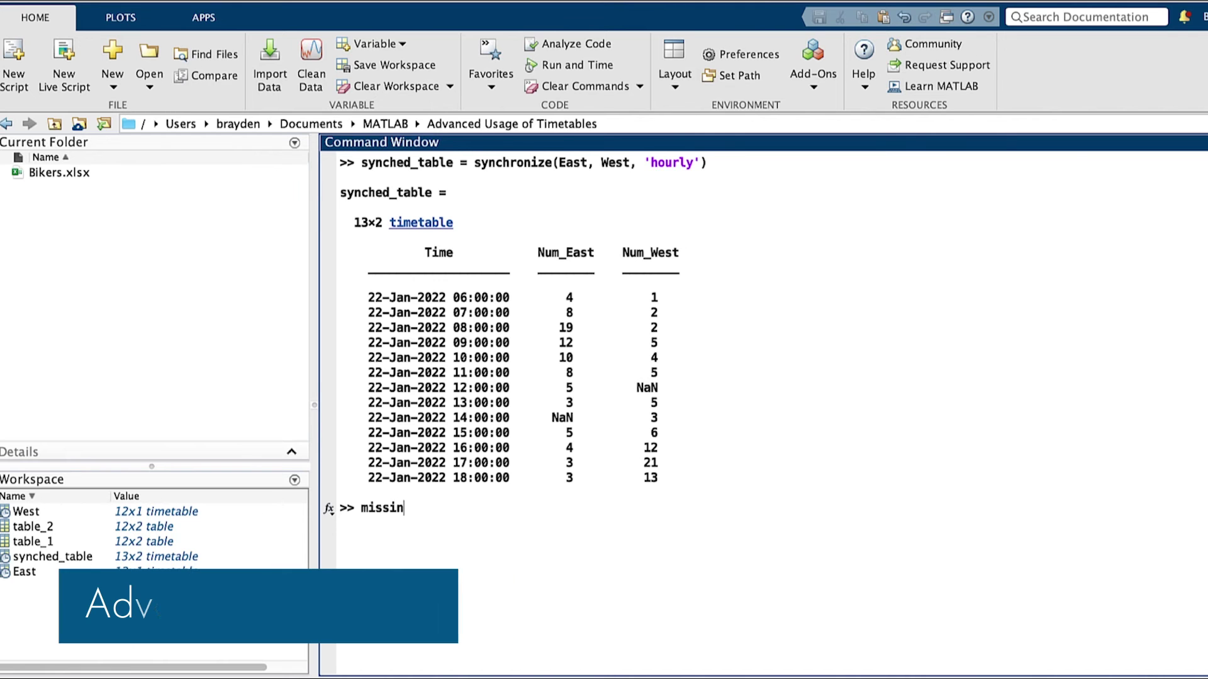
Step: Store ismissing(synched_table) as the 13x2 logical array missing
type("g =")
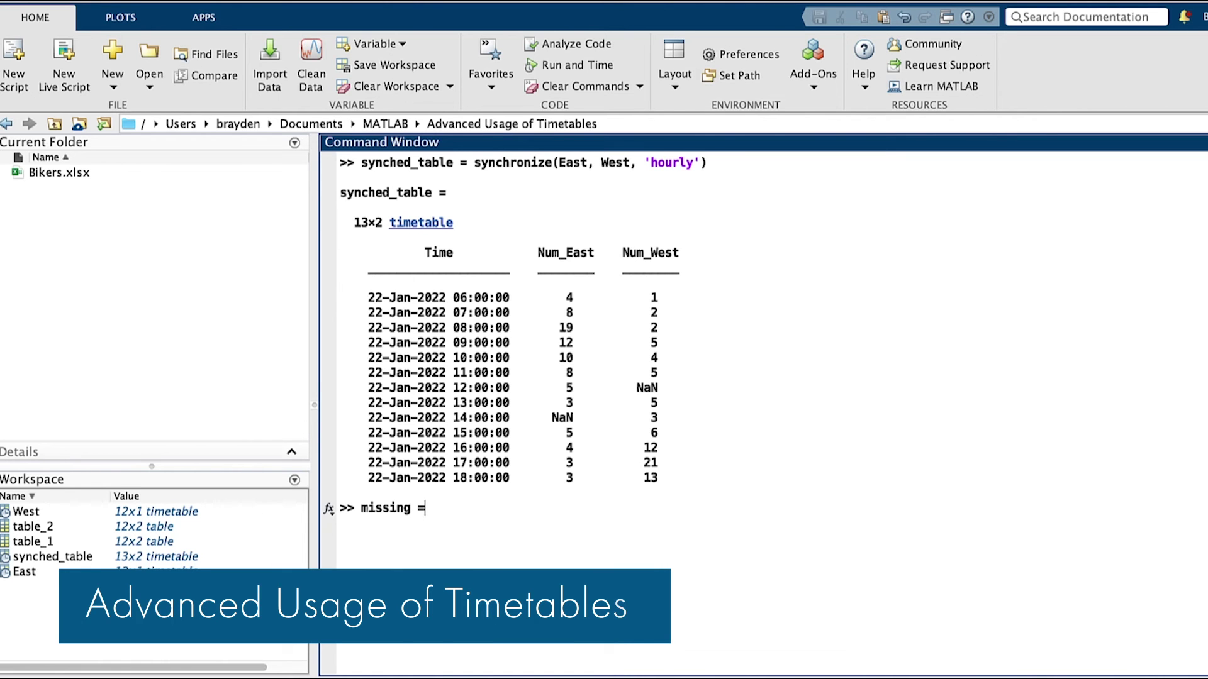
type(" ismissing(synched_table)")
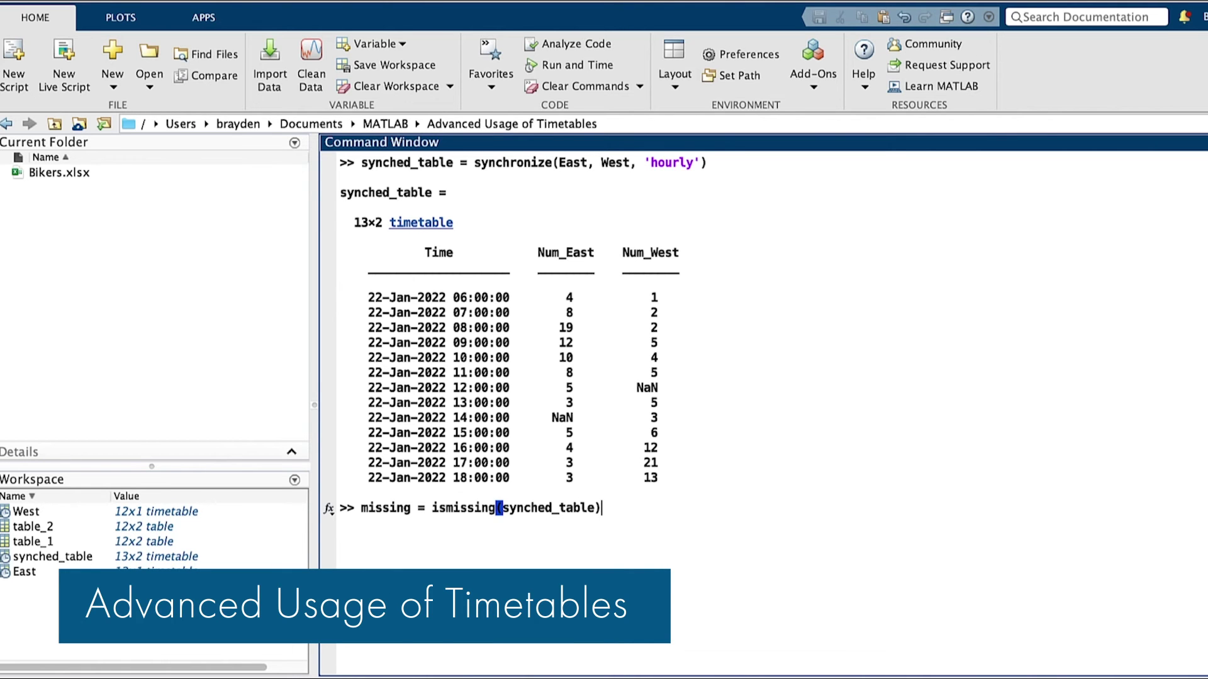
key("Return")
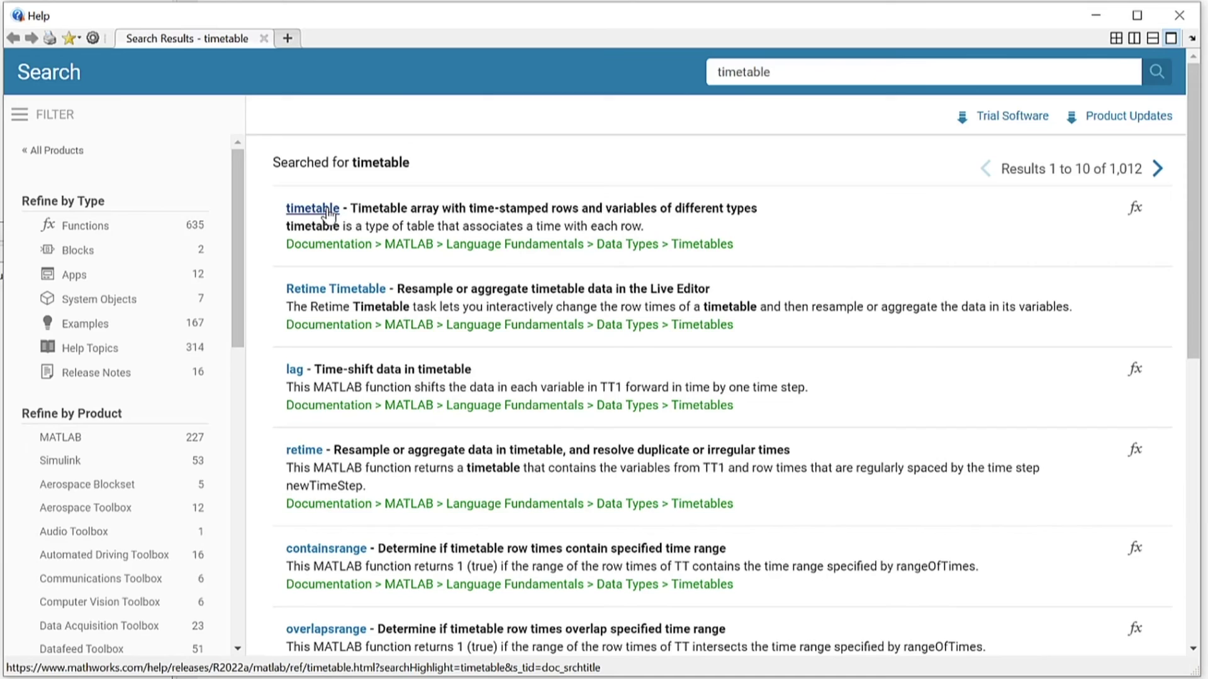
Step: Open the timetable function's Help page, then display the 20x3 storm timetable in the Variables editor
key("Return")
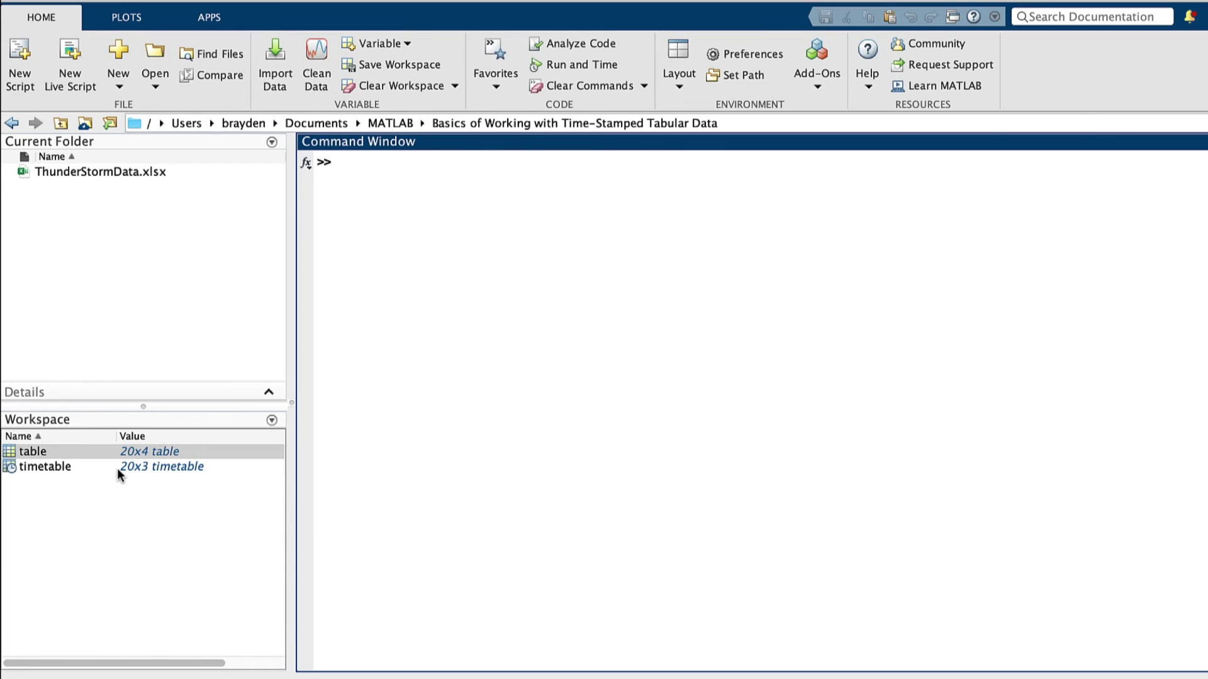
double_click(117, 468)
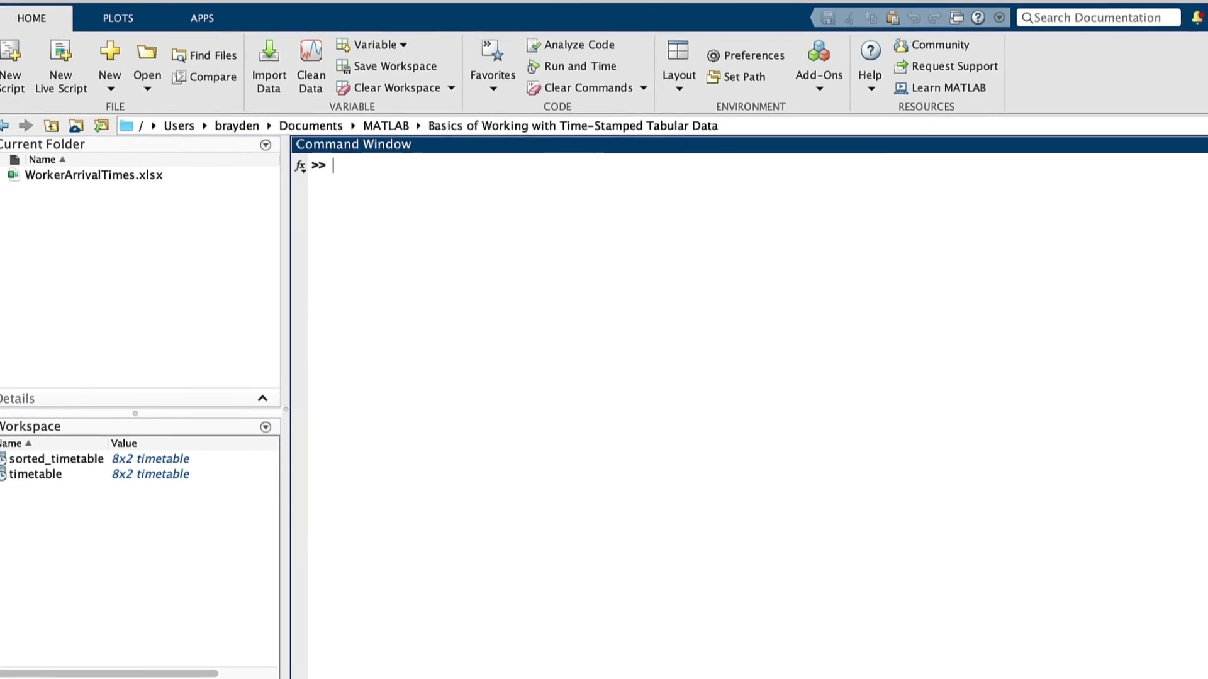
Step: Run the pasted barh code charting arrival times, labelled Arrival Time and Name of Worker
type("barh(sorted_timetable.Arrival); set(gca,'yticklabel', sorted_timetable.Name); xticklabels({'', '8:50', '8:55', '9:00', '9:05'}); xlabel('Arrival Time'); ylabel('Name of Worker');")
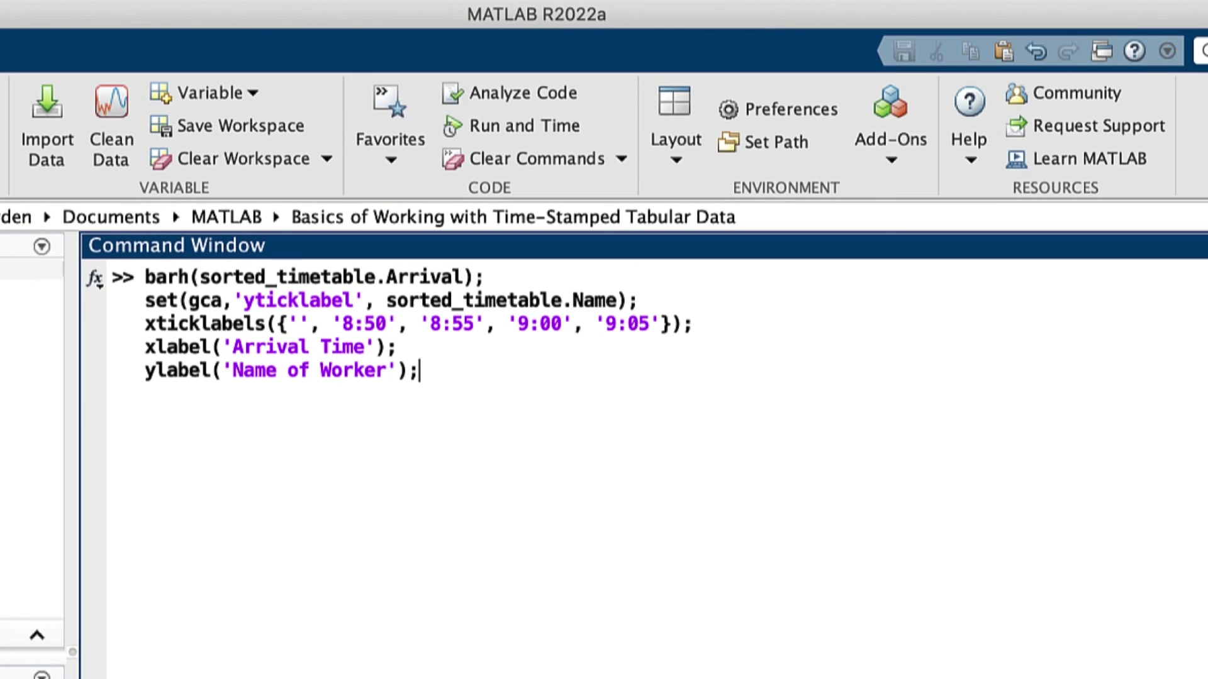
key("Return")
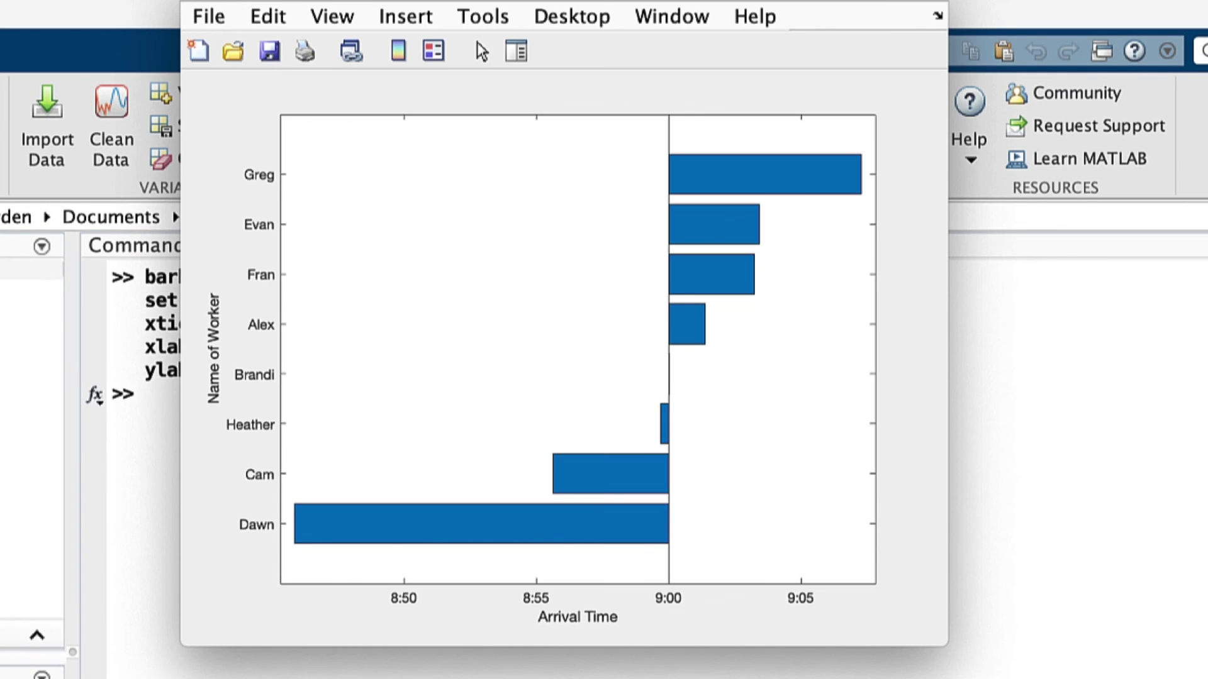